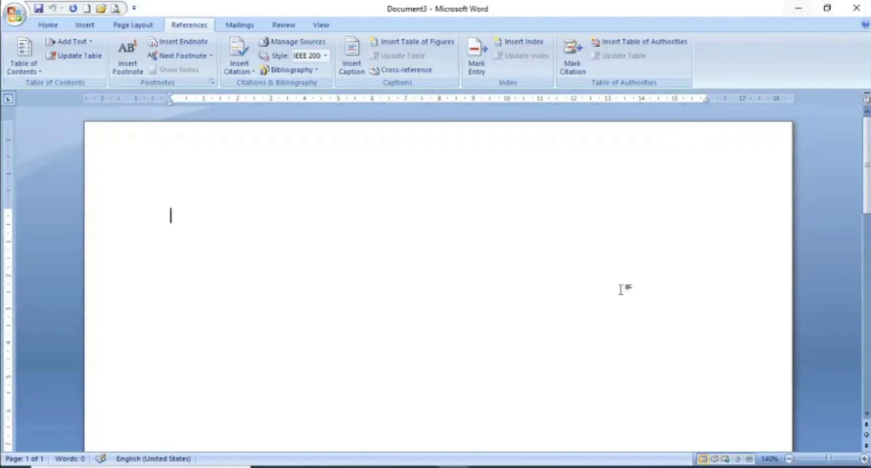
Step: Bring the live-streaming QoS paper PDF in Acrobat Reader to the front
click(549, 467)
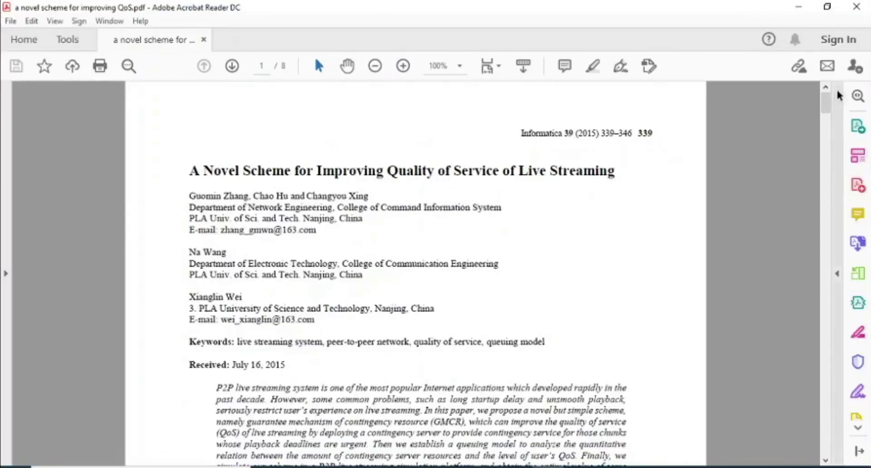
Step: Scroll to page 8 and select the References heading and first two reference entries
drag(827, 103, 827, 122)
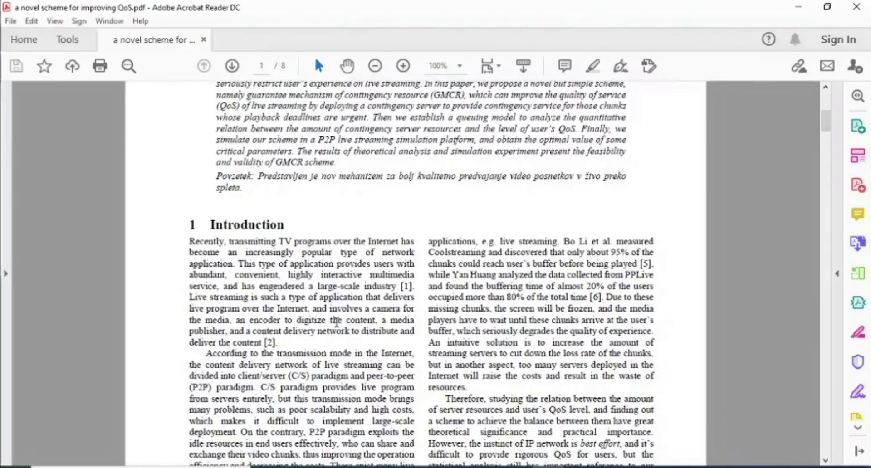
drag(827, 128, 828, 136)
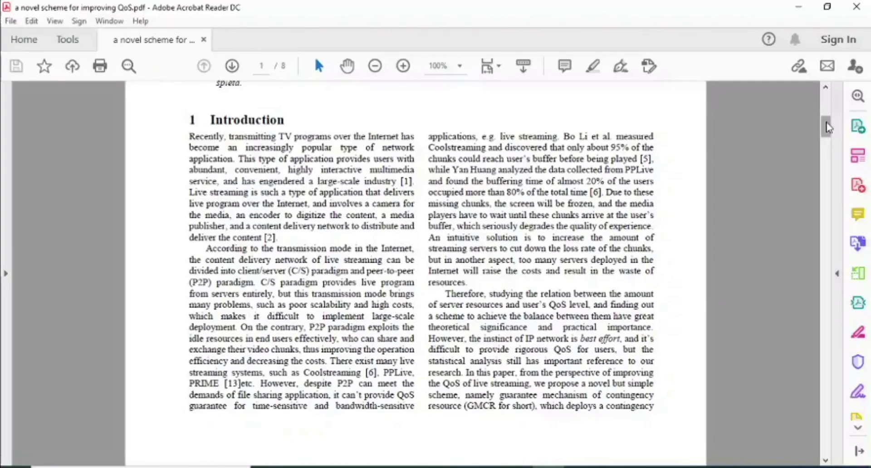
drag(827, 127, 816, 427)
double_click(221, 245)
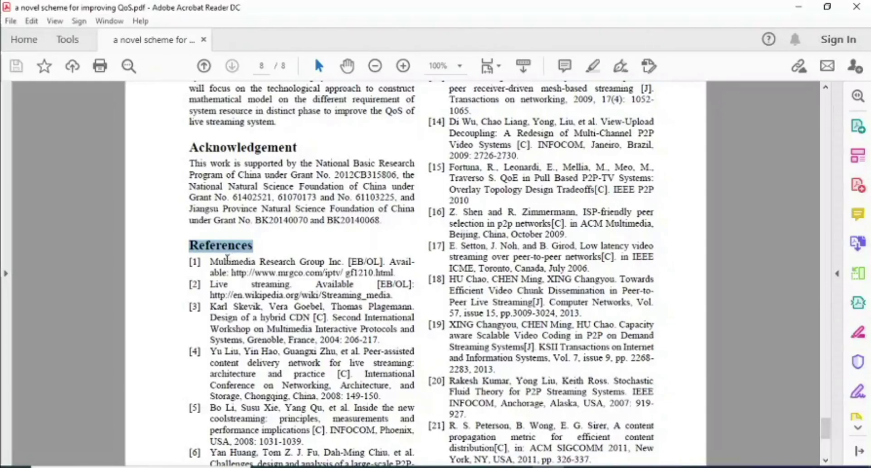
drag(209, 262, 399, 278)
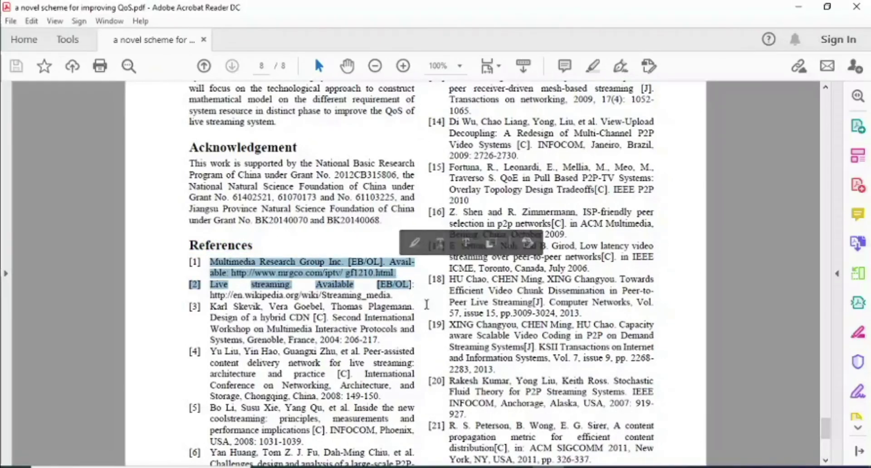
click(424, 306)
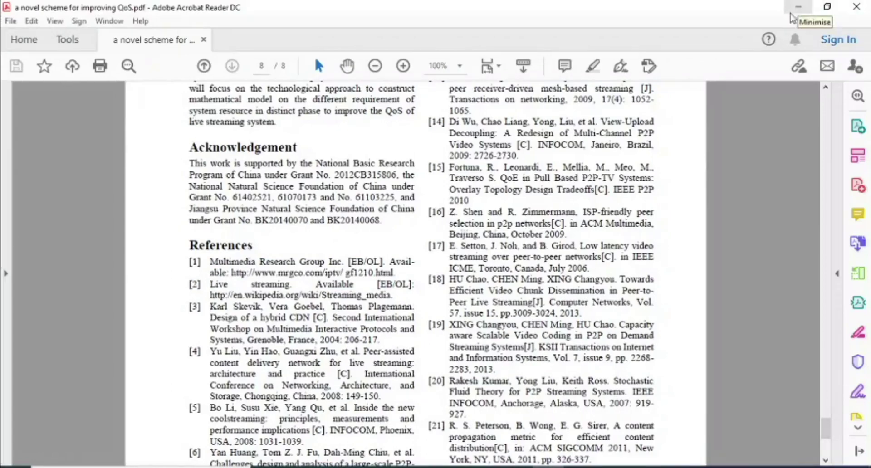
Step: Return to the citation example document and place the cursor after 'arts.' in the Computer paragraph
key(alt+Tab)
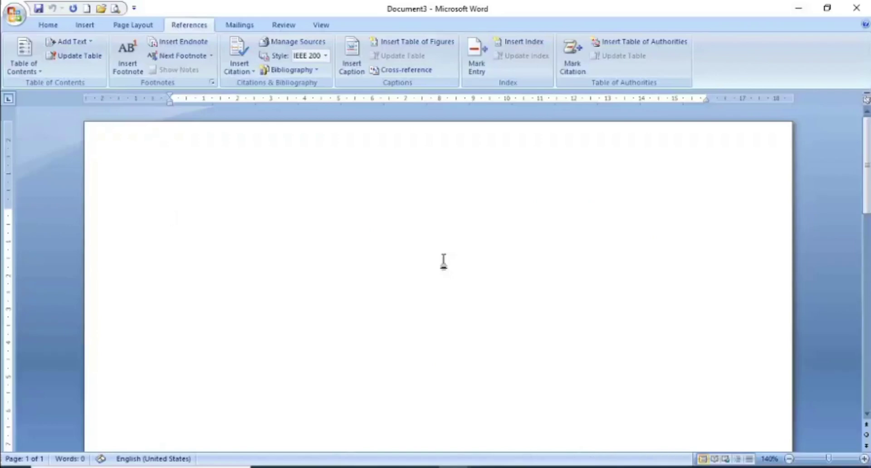
key(alt+Tab)
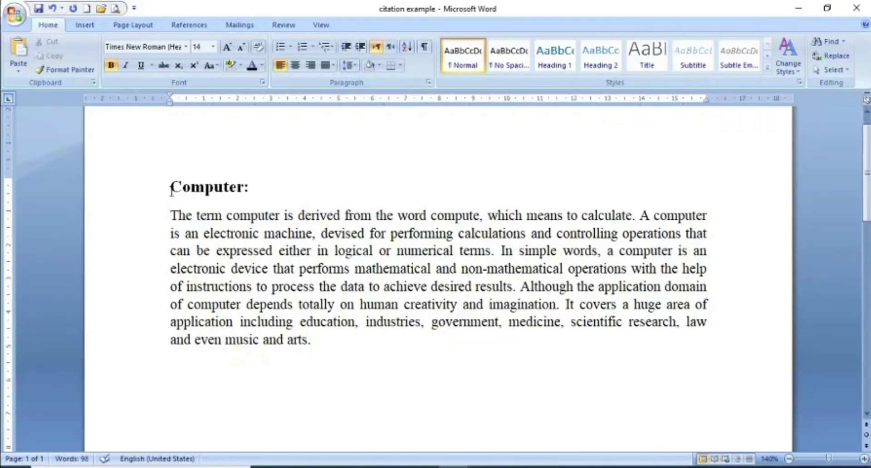
click(175, 213)
drag(320, 342, 169, 216)
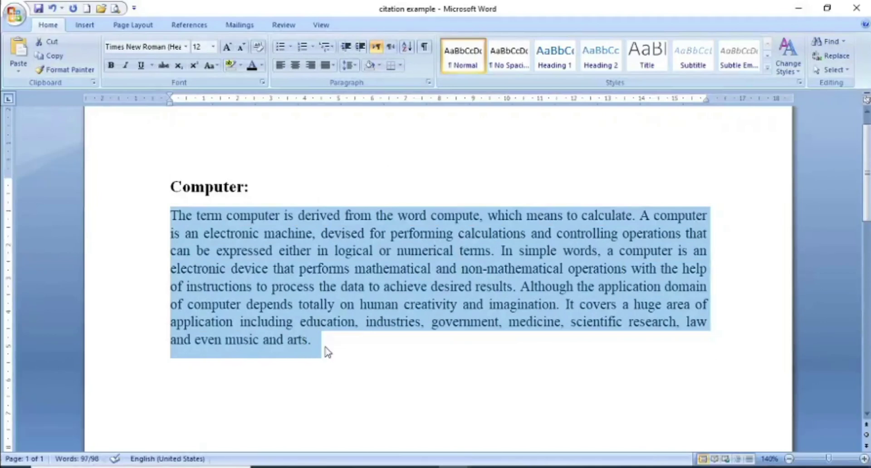
click(326, 348)
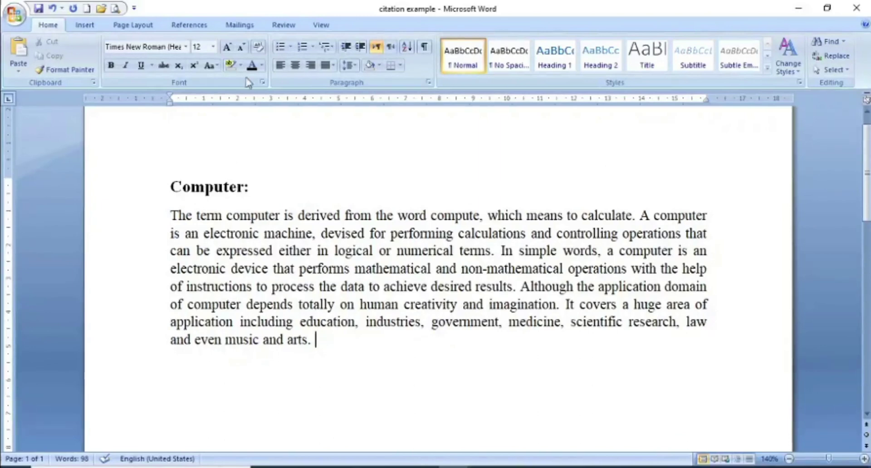
Step: Start a new citation source via Insert Citation > Add New Source, with type Book
click(191, 27)
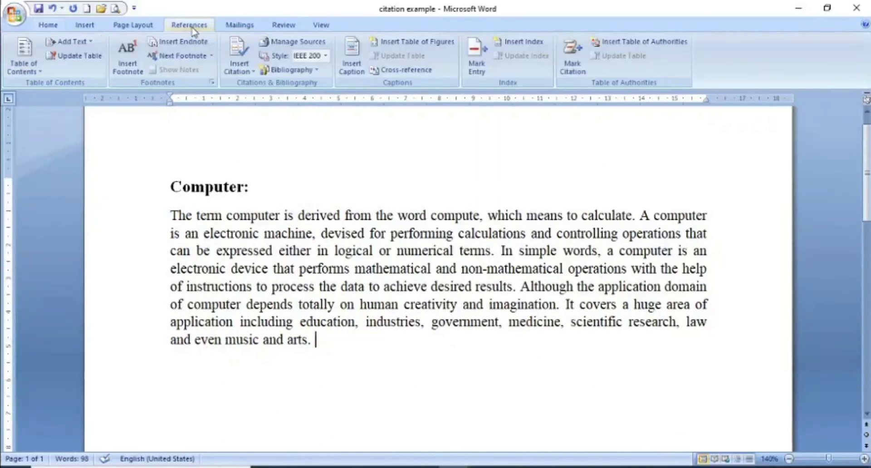
click(248, 72)
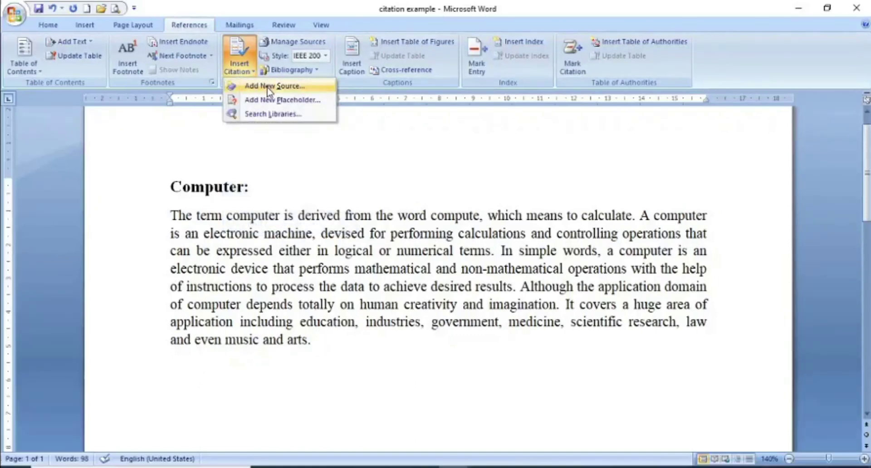
click(268, 87)
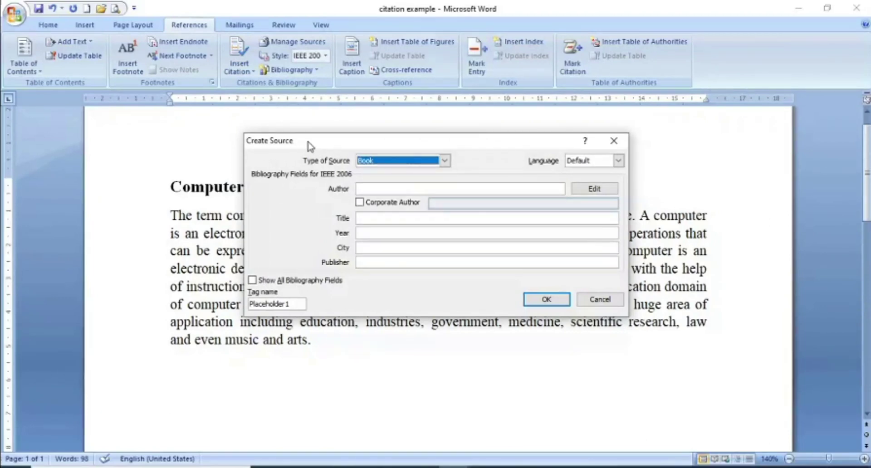
click(445, 162)
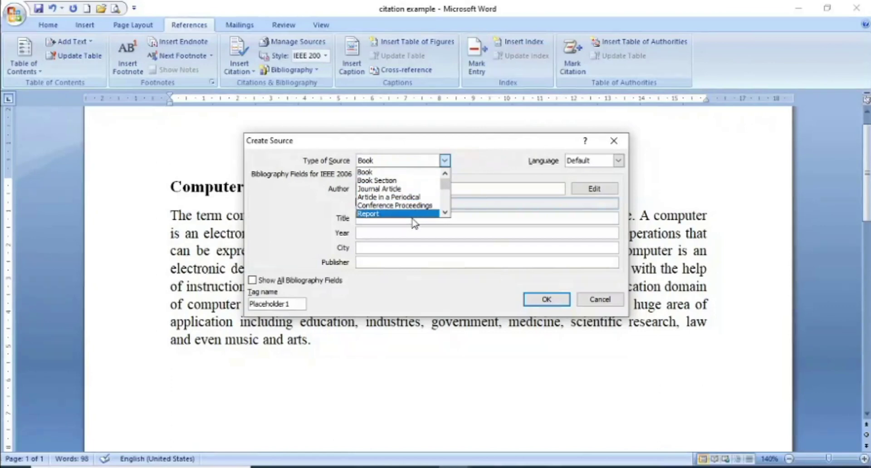
click(383, 173)
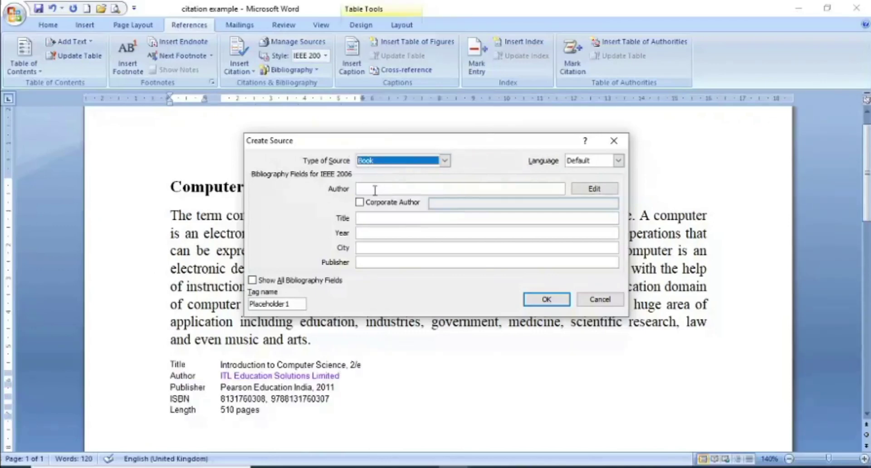
click(375, 190)
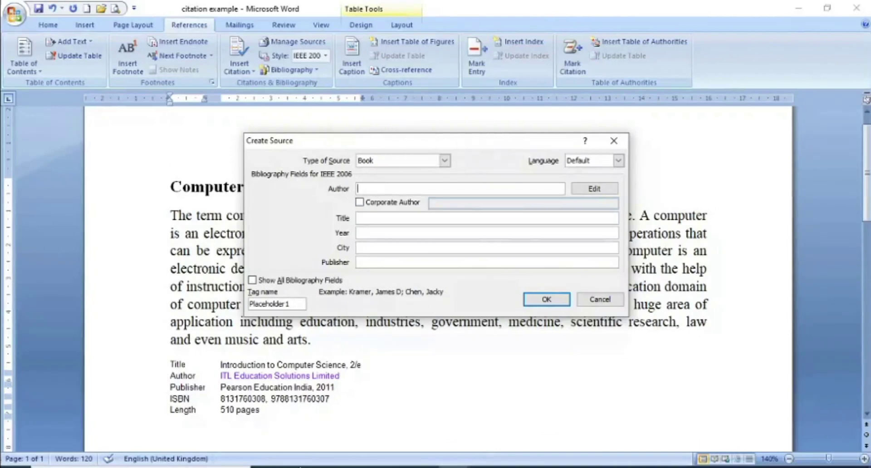
Step: Enter author ITL Education Solutions Limited, title Introduction to Computer Science and year 2011
click(176, 365)
text(ITL Education So)
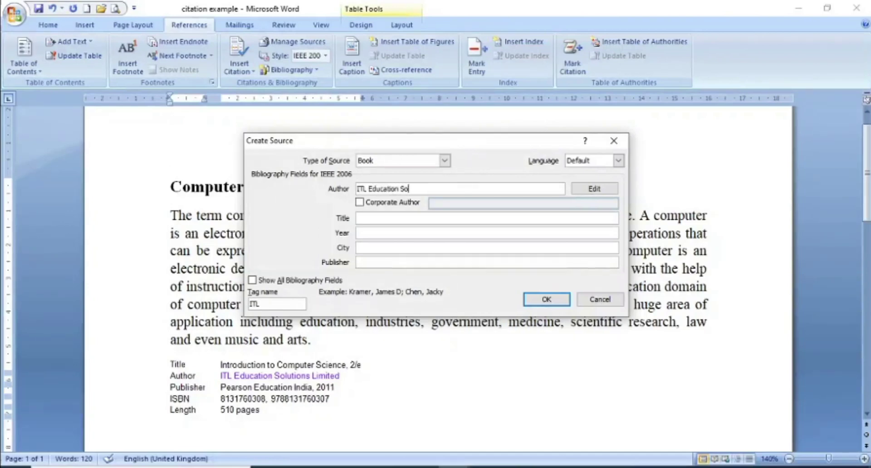
text(lutions Limited)
click(382, 219)
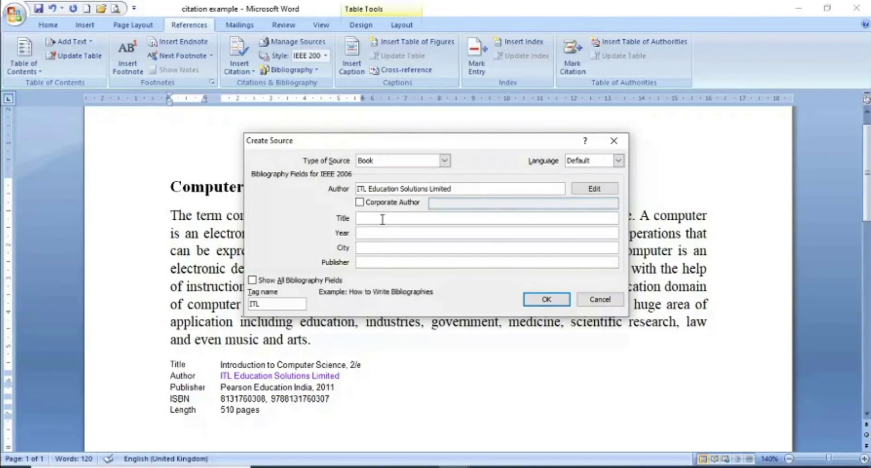
text(Introduction to Comput)
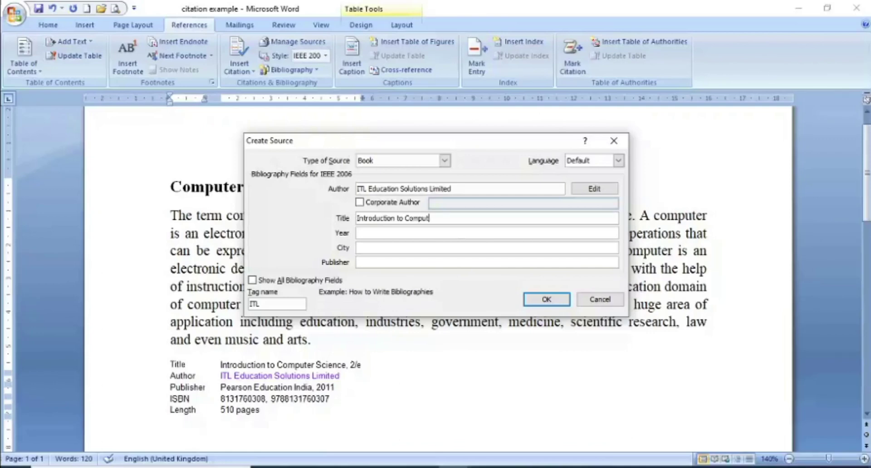
text(er Science)
click(376, 234)
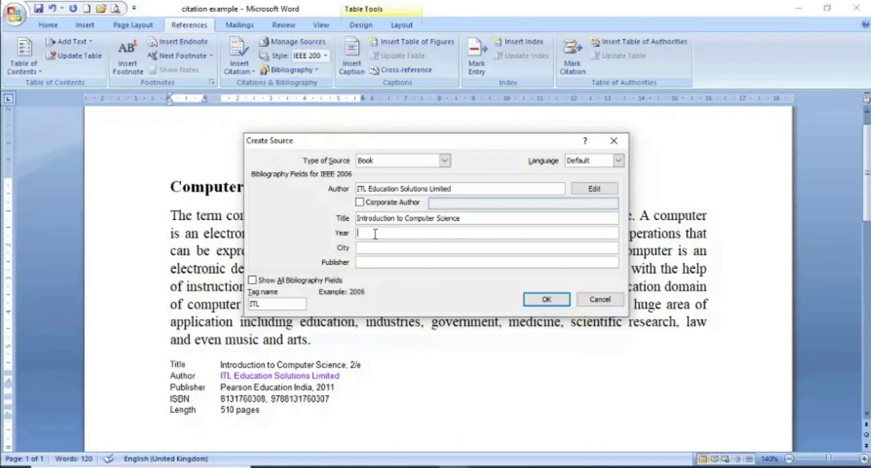
text(2011)
Step: Enter city India and publisher Pearson Education India, then save the source
click(379, 248)
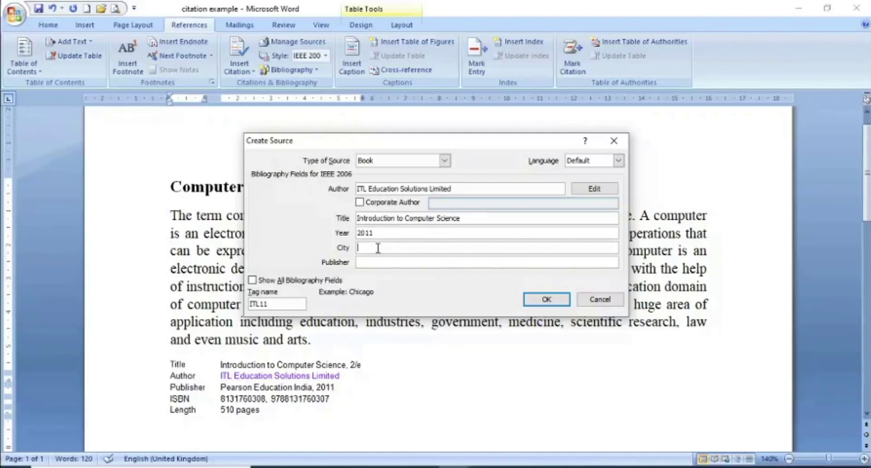
text(INd)
key(BackSpace)
key(BackSpace)
key(BackSpace)
text(India)
click(375, 263)
text(Pearson )
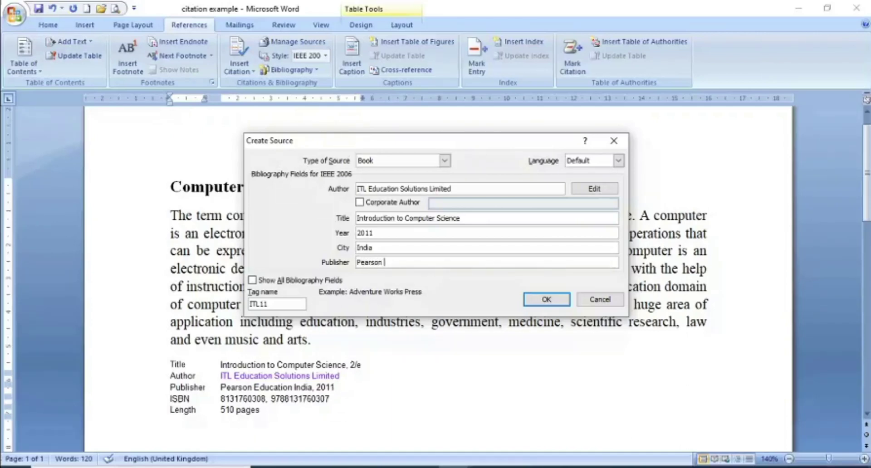
text(Education India)
click(537, 303)
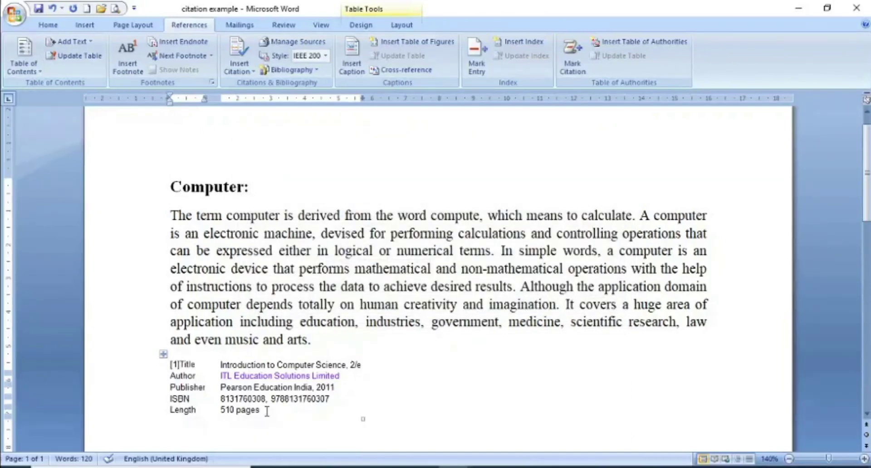
Step: Remove the details table and cite Introduction to Computer Science after 'arts' as [1]
drag(338, 410, 338, 409)
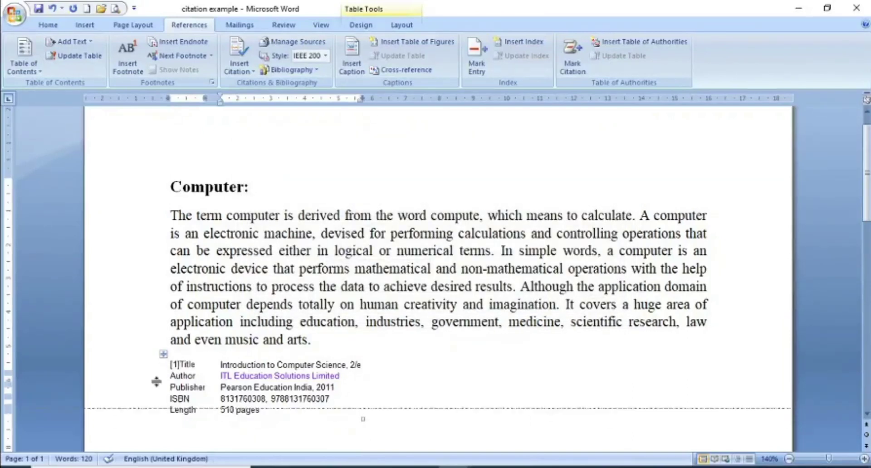
click(239, 56)
click(273, 148)
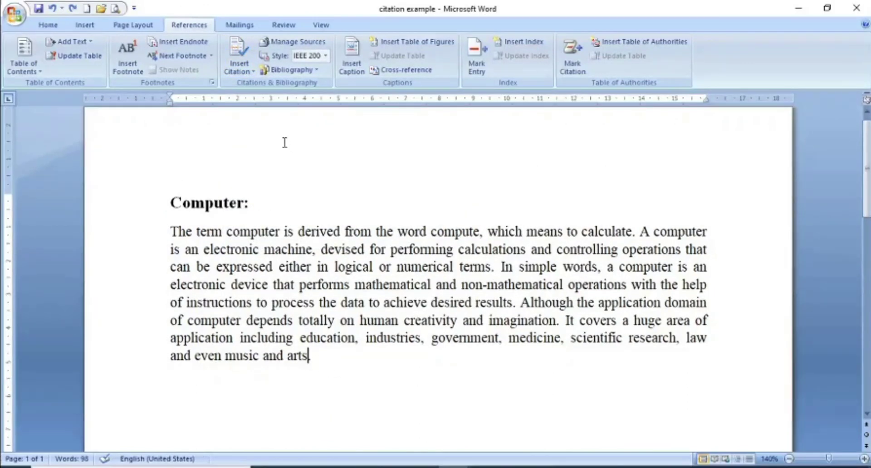
click(251, 72)
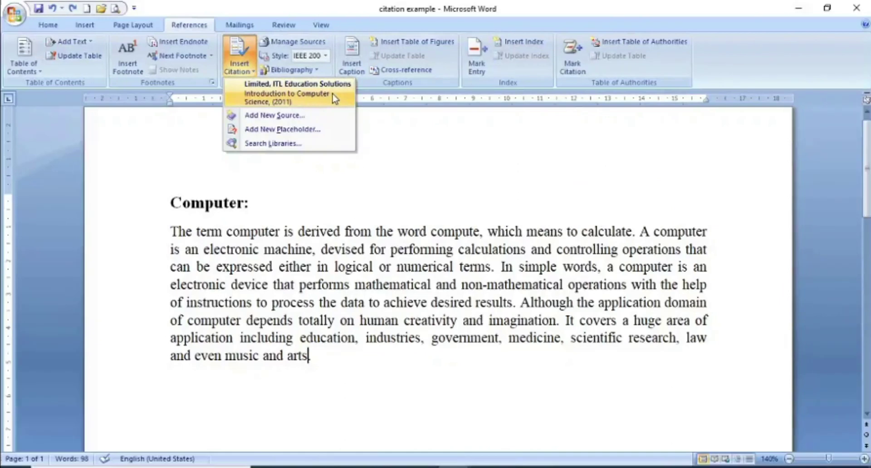
click(278, 96)
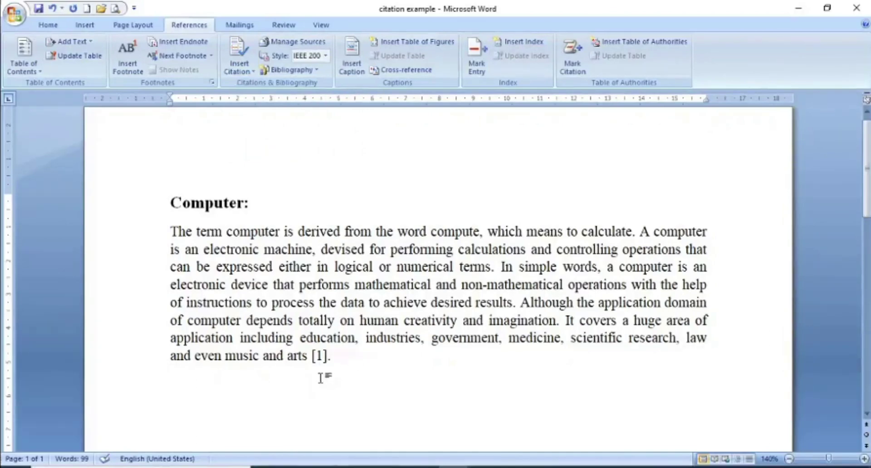
mouse_move(867, 197)
mouse_down()
mouse_move(868, 354)
mouse_move(868, 212)
mouse_up()
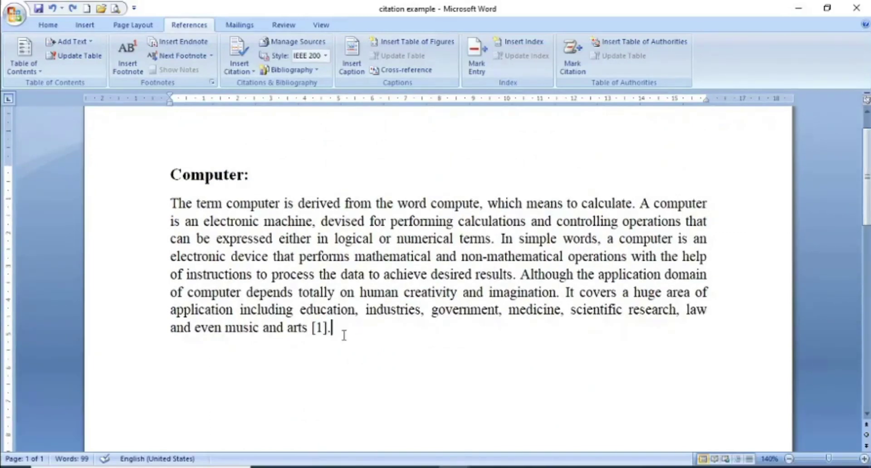
Step: Insert the built-in Bibliography below the paragraph, listing the Introduction to Computer Science book
click(318, 73)
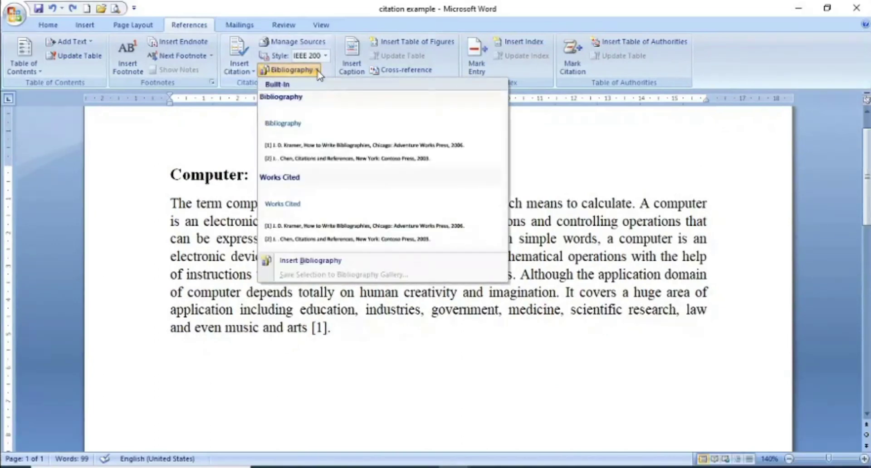
click(313, 146)
scroll(601, 173, up, 4)
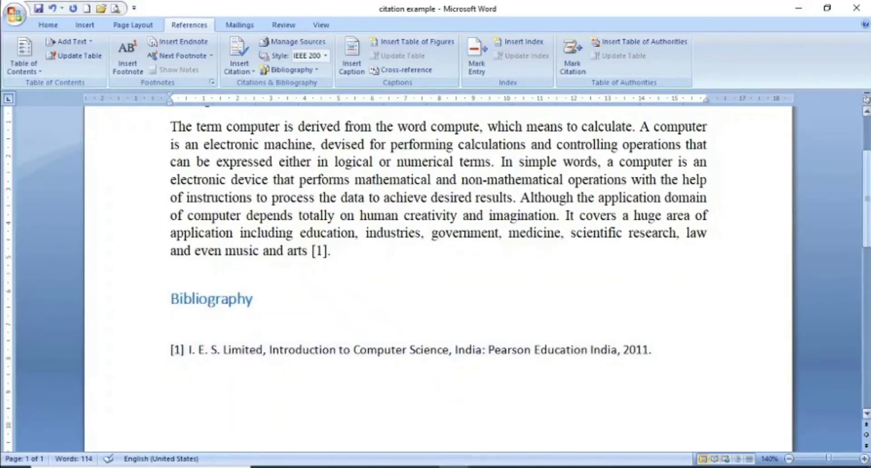
scroll(855, 309, up, 1)
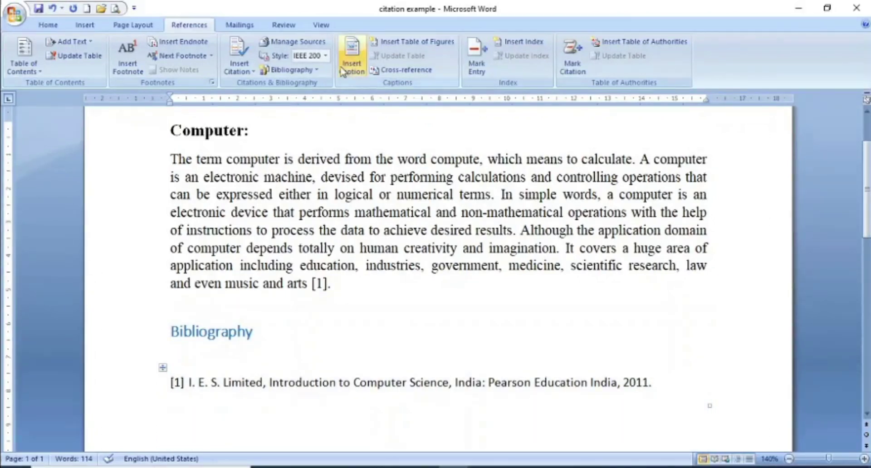
click(327, 56)
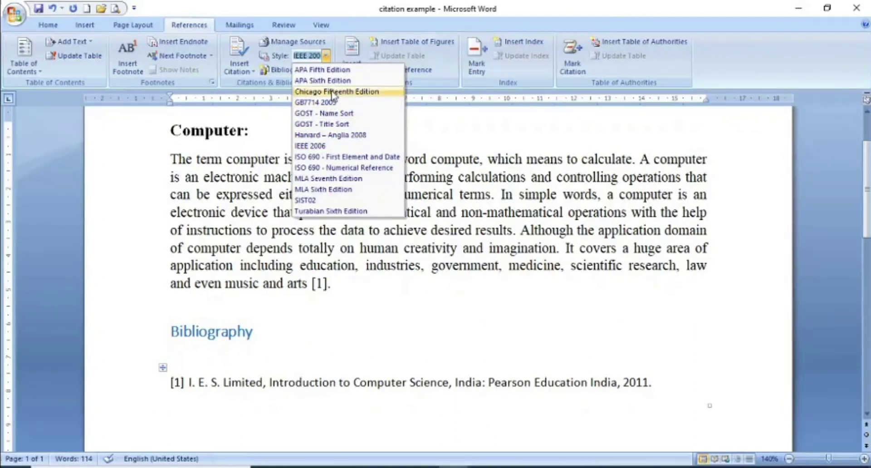
click(333, 70)
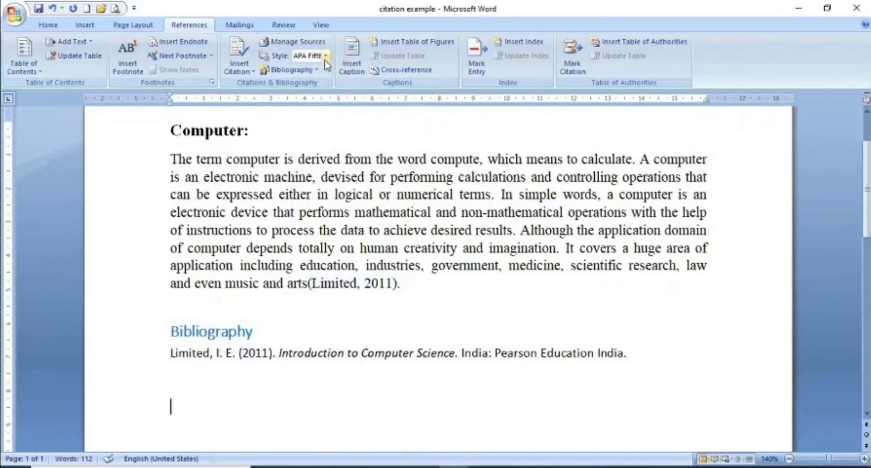
click(326, 56)
click(318, 116)
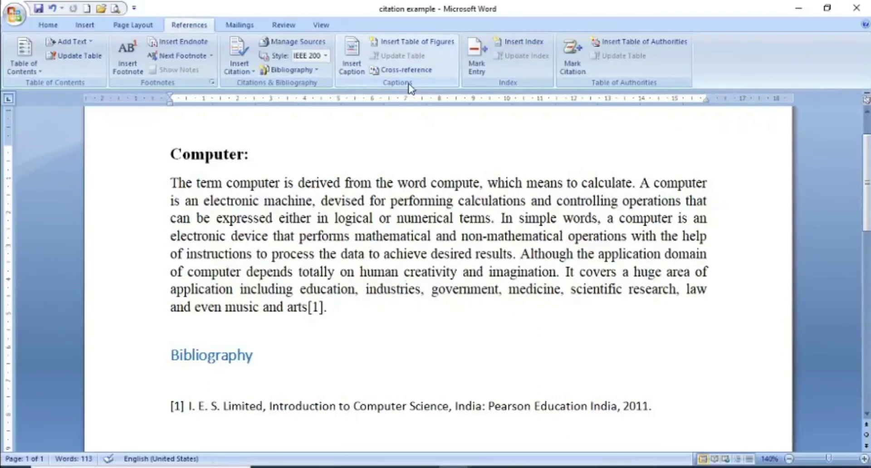
click(241, 27)
click(284, 26)
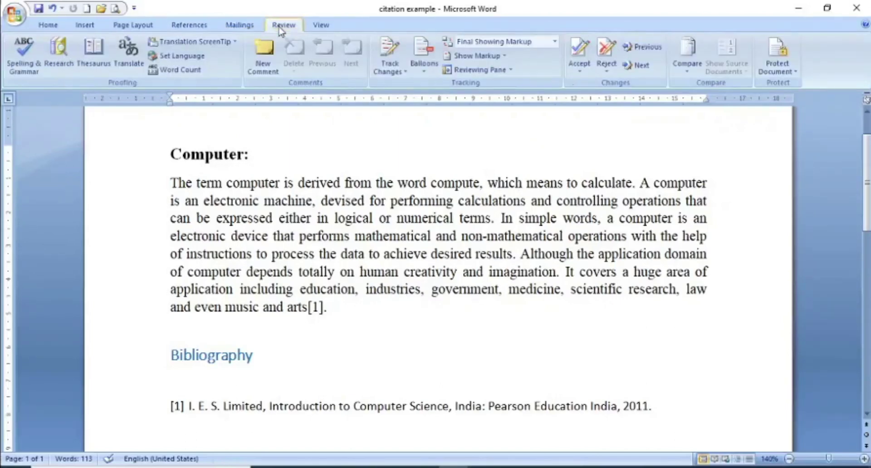
click(321, 27)
click(241, 26)
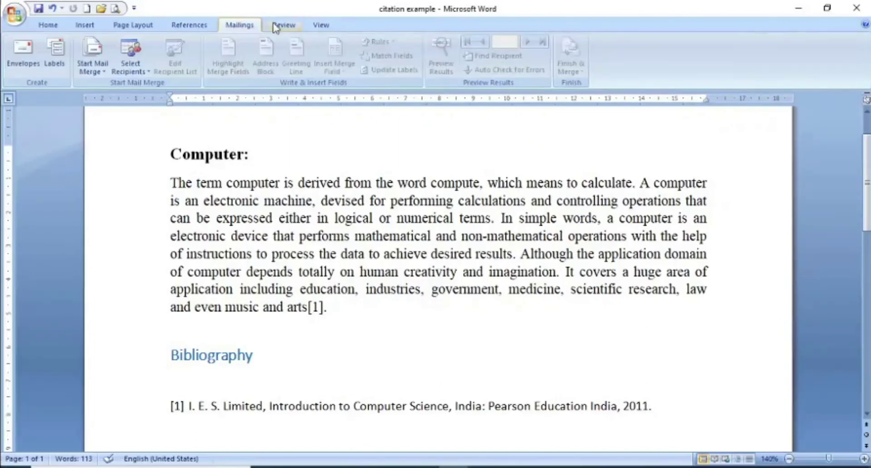
click(285, 27)
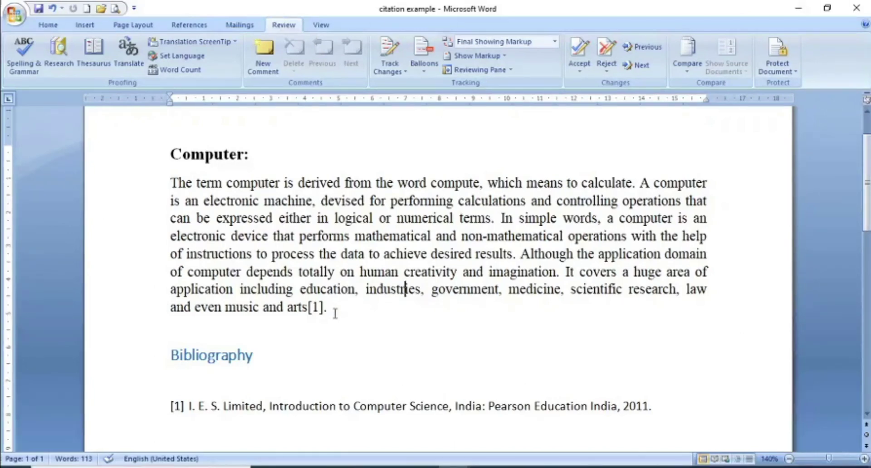
key(alt+s)
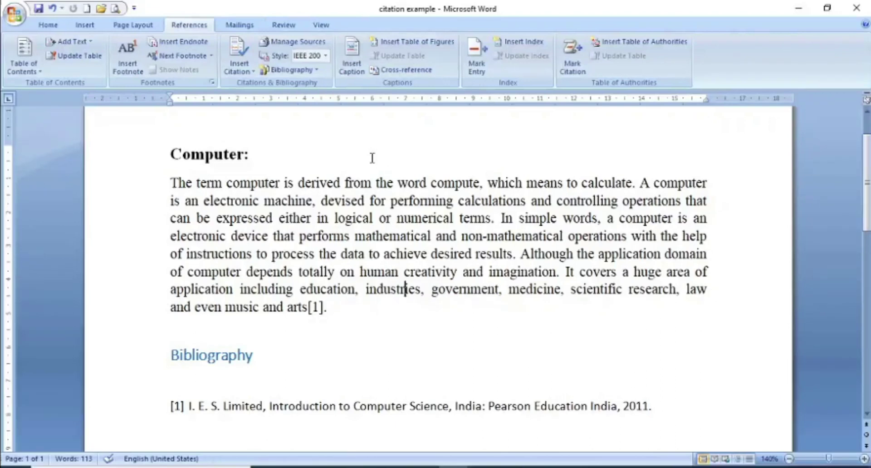